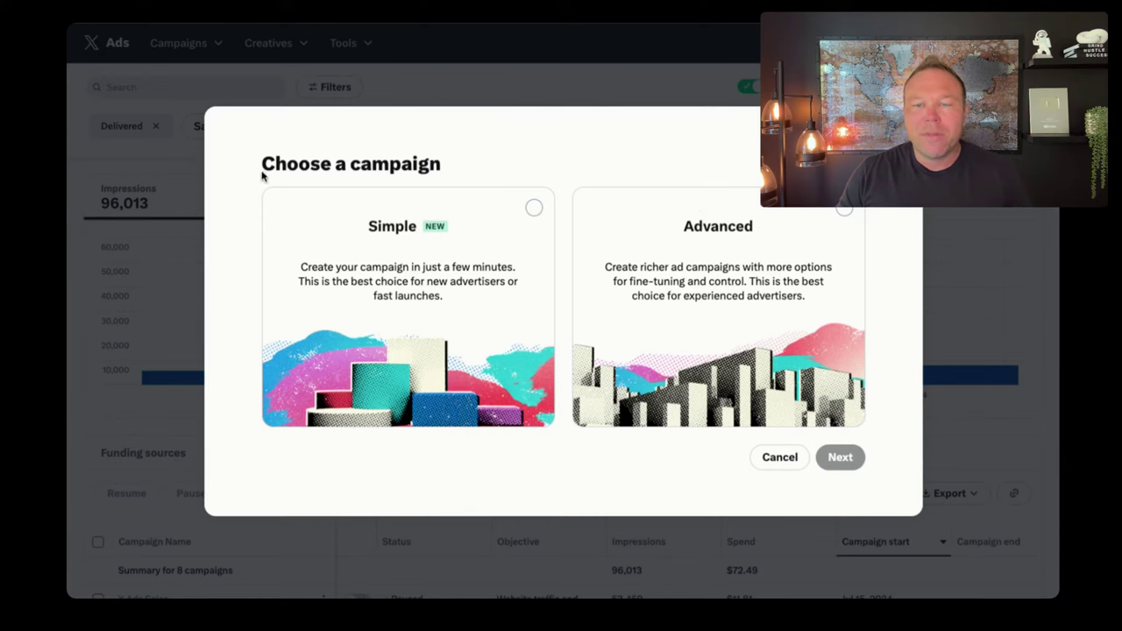
- Create an Advanced campaign with the Reach objective, named 'Campaign Name', and proceed to ad group setup
{"action": "left_click", "coordinate": [852, 412]}
{"action": "left_click", "coordinate": [840, 457]}
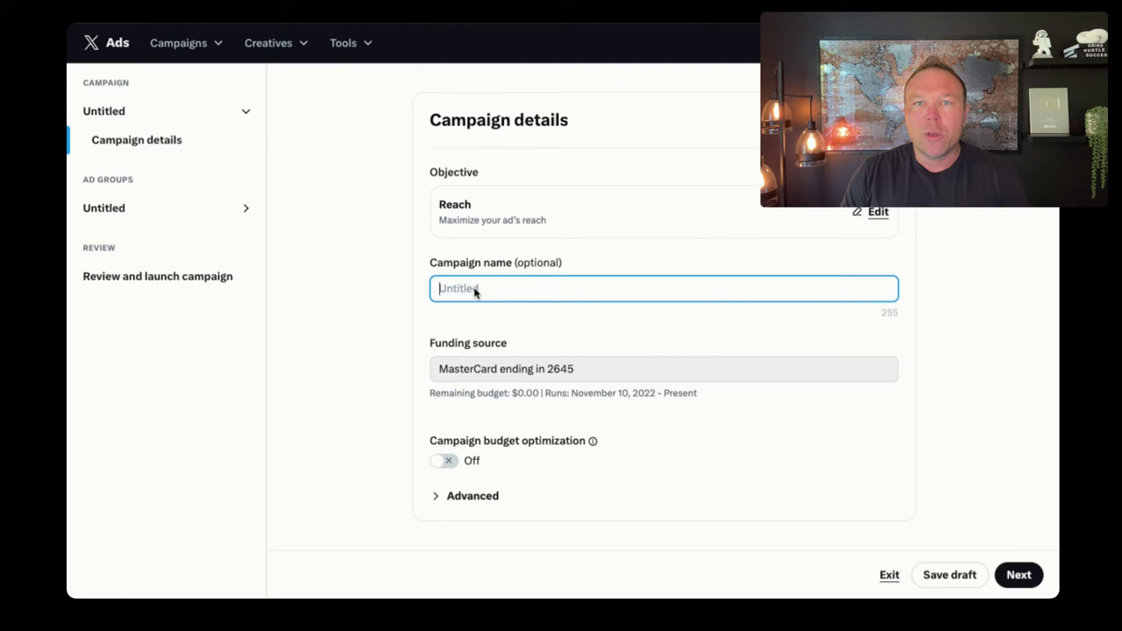
{"action": "type", "text": "Campaign Name"}
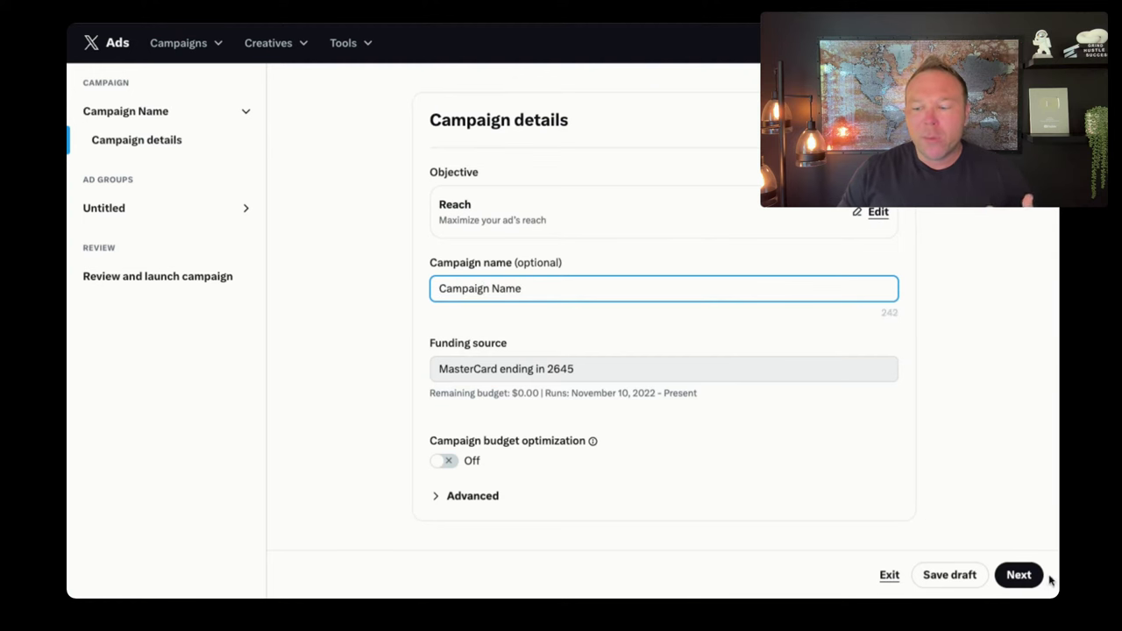
{"action": "left_click", "coordinate": [1019, 574]}
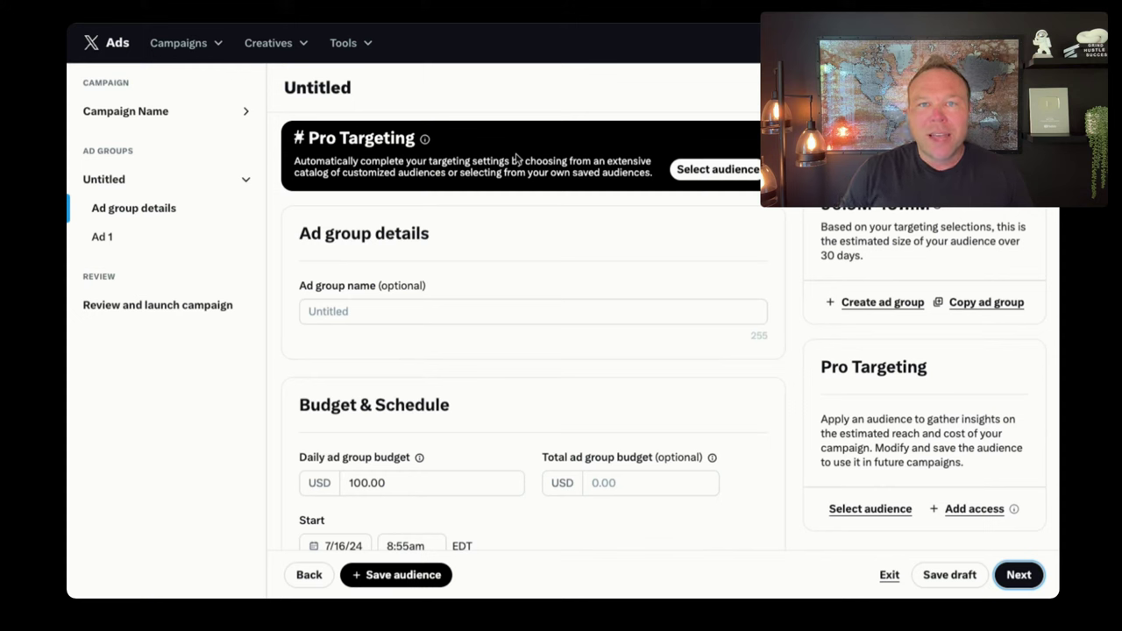
- Rename the ad group from 'Local' to 'Nationwide' and bring up the Pro Targeting audience picker
{"action": "left_click", "coordinate": [443, 311]}
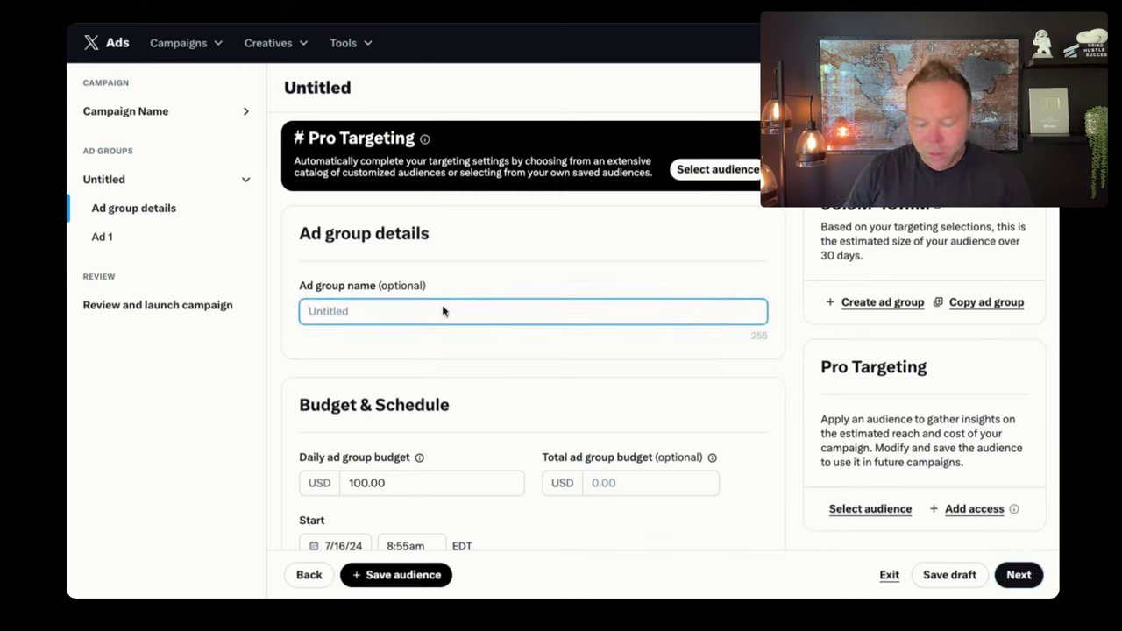
{"action": "type", "text": "Local"}
{"action": "key", "text": "ctrl+a"}
{"action": "type", "text": "N"}
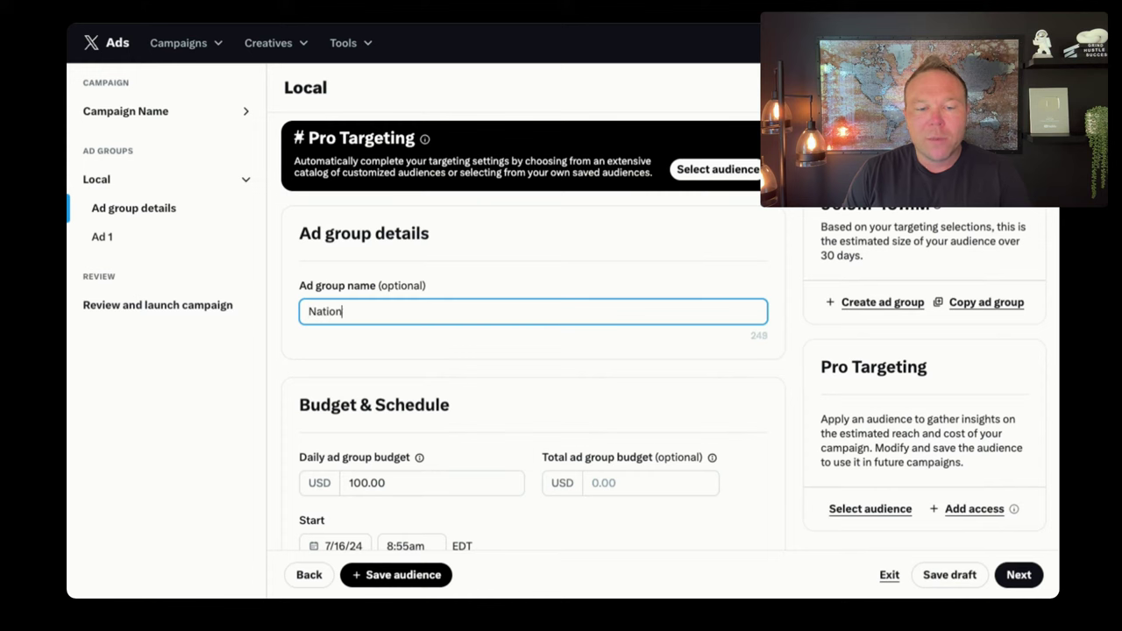
{"action": "type", "text": "wide"}
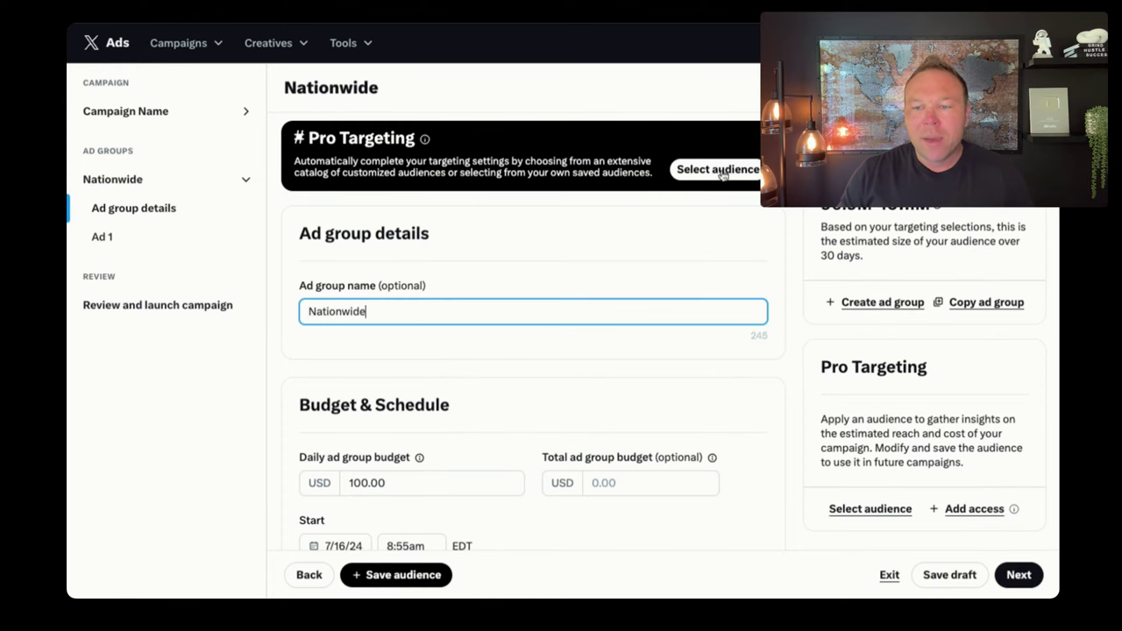
{"action": "left_click", "coordinate": [721, 174]}
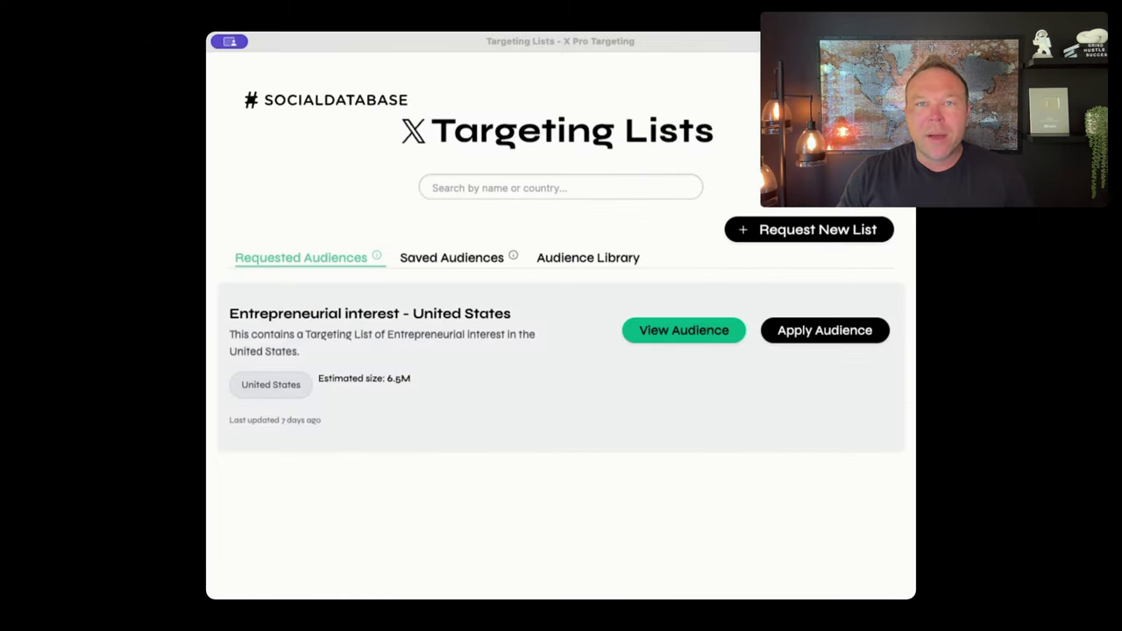
- Browse the list of Saved Audiences in Pro Targeting
{"action": "left_click", "coordinate": [464, 260]}
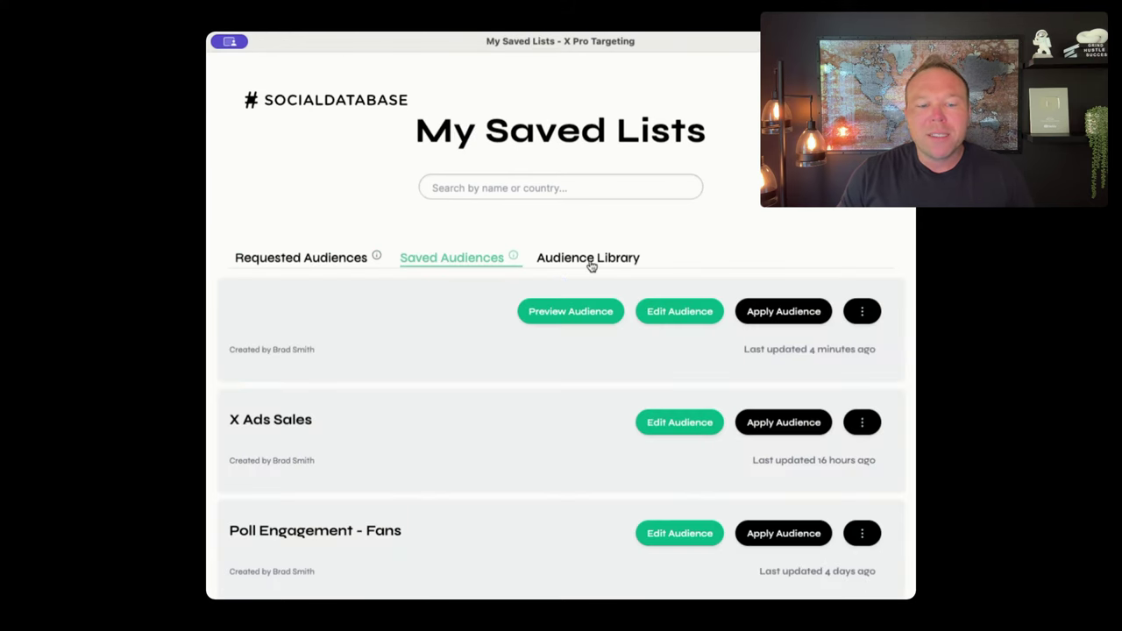
{"action": "scroll", "coordinate": [448, 346], "scroll_direction": "down", "scroll_amount": 1}
{"action": "scroll", "coordinate": [449, 347], "scroll_direction": "down", "scroll_amount": 4}
{"action": "scroll", "coordinate": [448, 346], "scroll_direction": "down", "scroll_amount": 3}
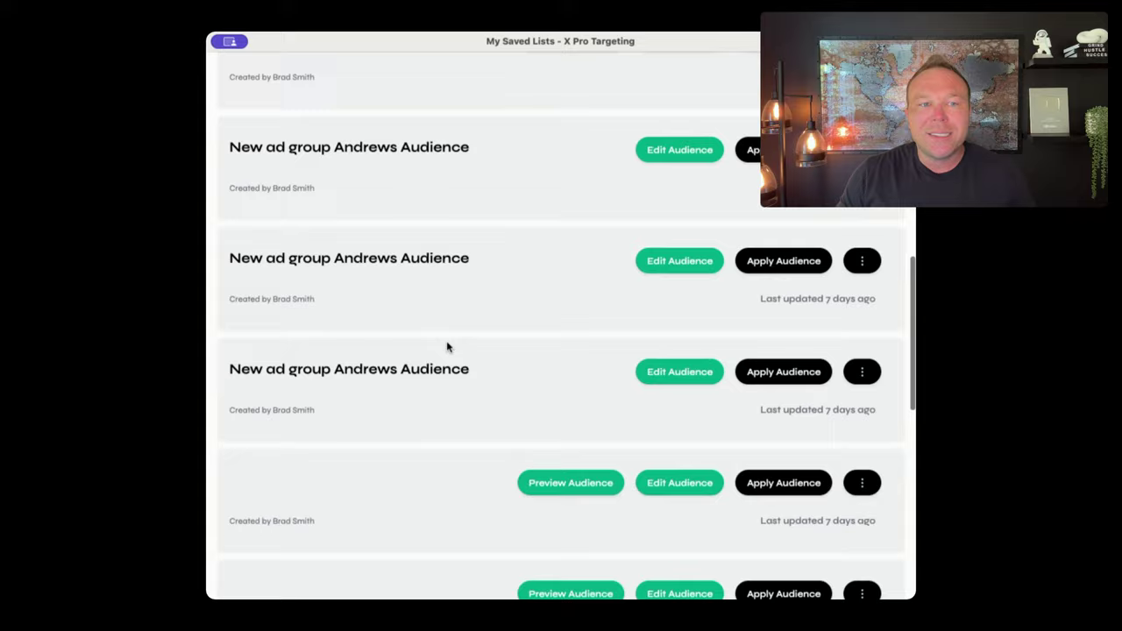
{"action": "scroll", "coordinate": [448, 346], "scroll_direction": "down", "scroll_amount": 2}
{"action": "scroll", "coordinate": [448, 346], "scroll_direction": "up", "scroll_amount": 5}
{"action": "scroll", "coordinate": [448, 346], "scroll_direction": "up", "scroll_amount": 5}
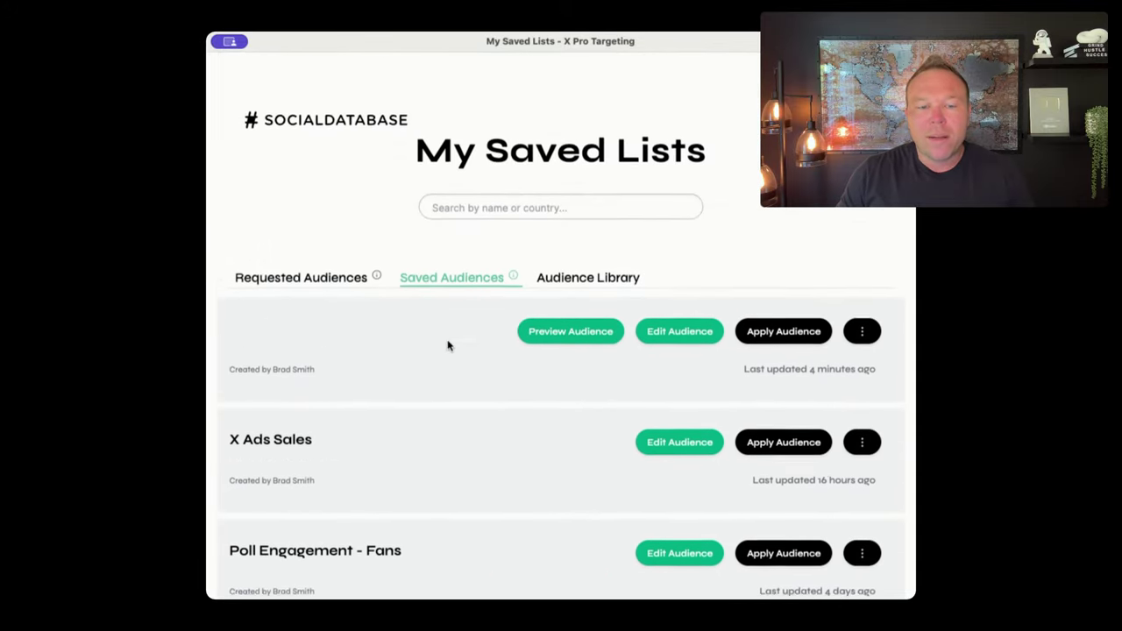
- Filter the Audience Library to the Business category
{"action": "left_click", "coordinate": [564, 262]}
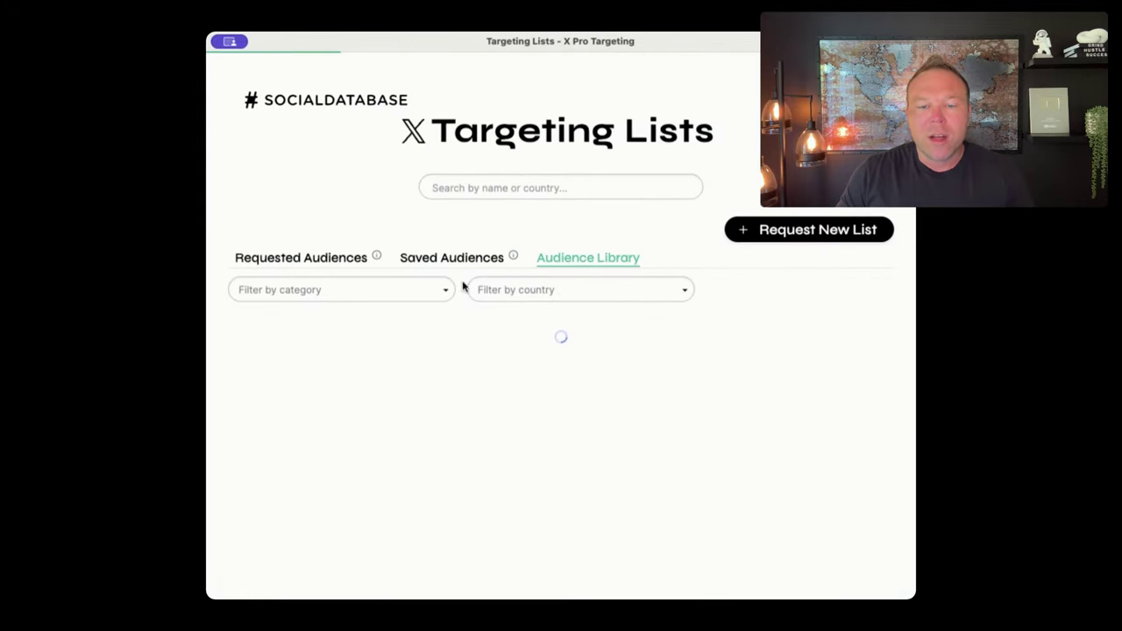
{"action": "left_click", "coordinate": [410, 298]}
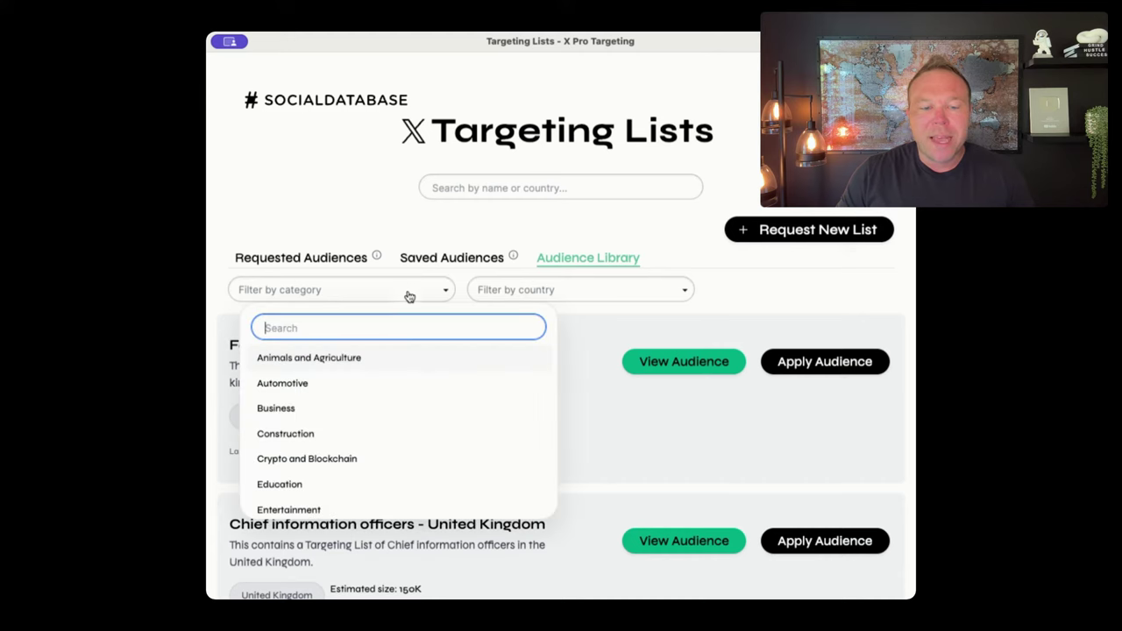
{"action": "scroll", "coordinate": [392, 330], "scroll_direction": "down", "scroll_amount": 1}
{"action": "left_click", "coordinate": [318, 358]}
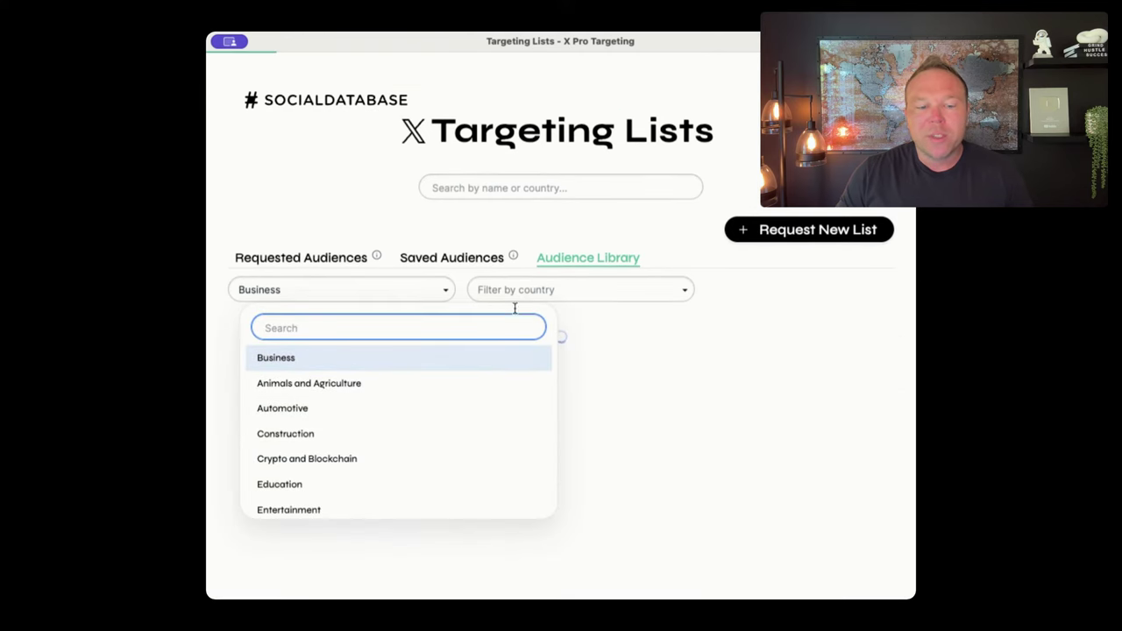
- Search the library's country filter for 'unite'
{"action": "left_click", "coordinate": [605, 298]}
{"action": "left_click", "coordinate": [607, 298]}
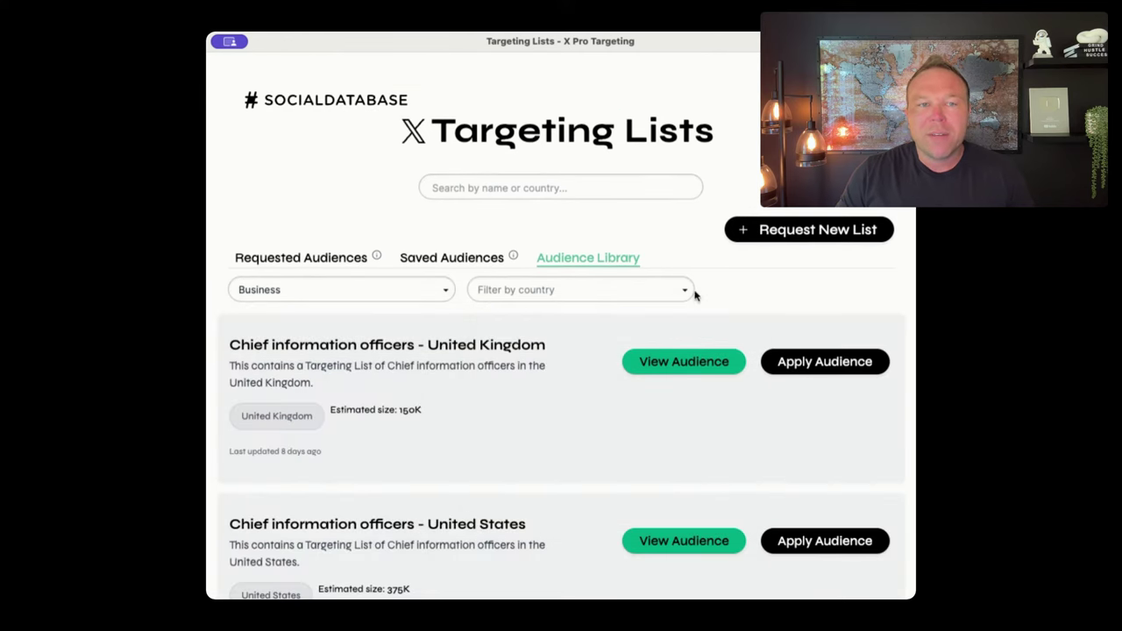
{"action": "scroll", "coordinate": [529, 383], "scroll_direction": "down", "scroll_amount": 3}
{"action": "scroll", "coordinate": [528, 384], "scroll_direction": "down", "scroll_amount": 3}
{"action": "scroll", "coordinate": [542, 383], "scroll_direction": "down", "scroll_amount": 5}
{"action": "scroll", "coordinate": [542, 384], "scroll_direction": "down", "scroll_amount": 2}
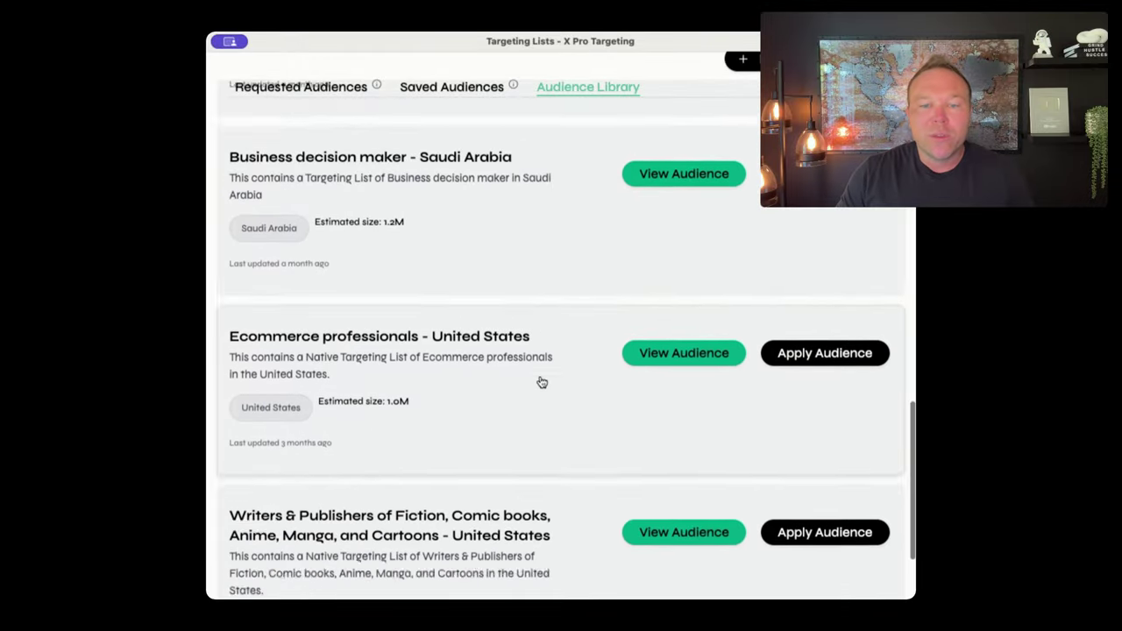
{"action": "scroll", "coordinate": [540, 380], "scroll_direction": "down", "scroll_amount": 2}
{"action": "scroll", "coordinate": [541, 381], "scroll_direction": "up", "scroll_amount": 10}
{"action": "scroll", "coordinate": [539, 377], "scroll_direction": "up", "scroll_amount": 10}
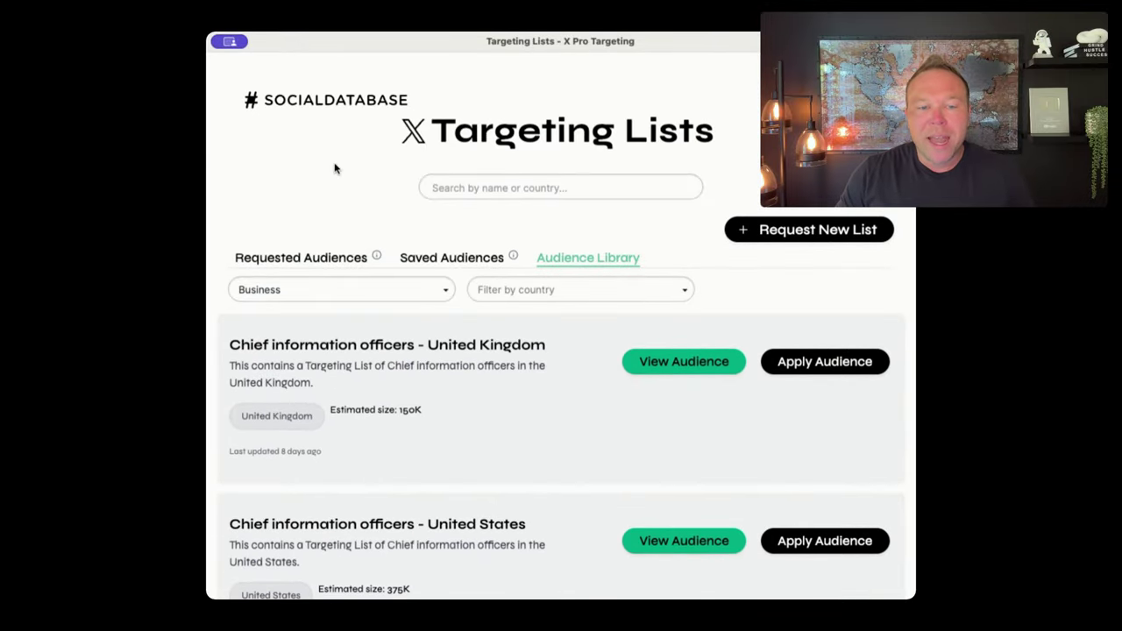
{"action": "left_click", "coordinate": [552, 291]}
{"action": "type", "text": "un"}
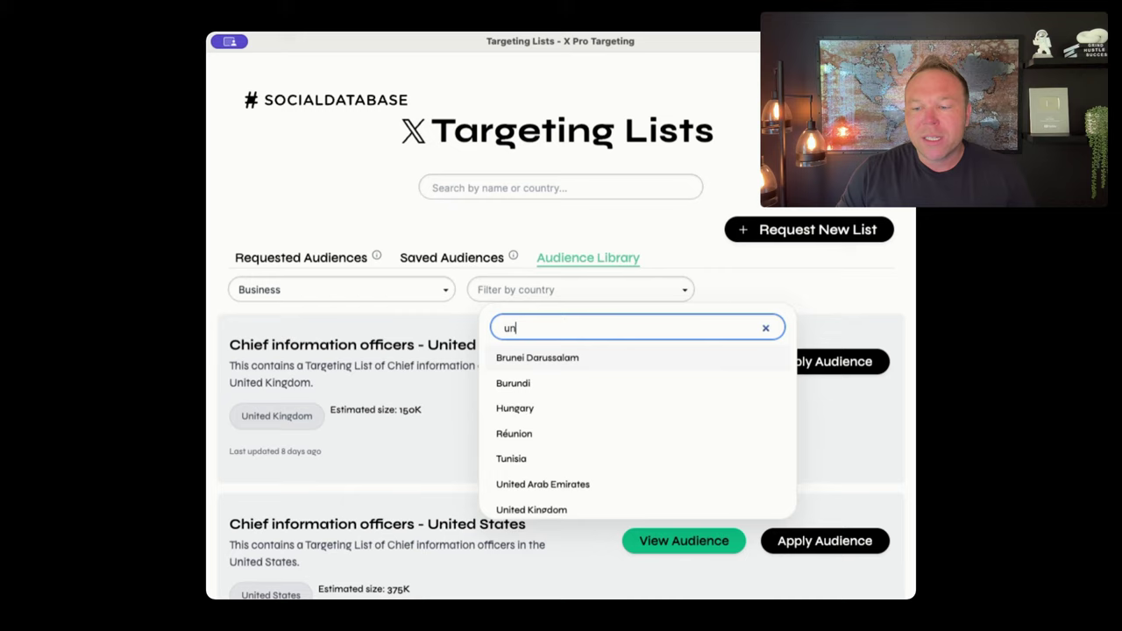
{"action": "type", "text": "ite"}
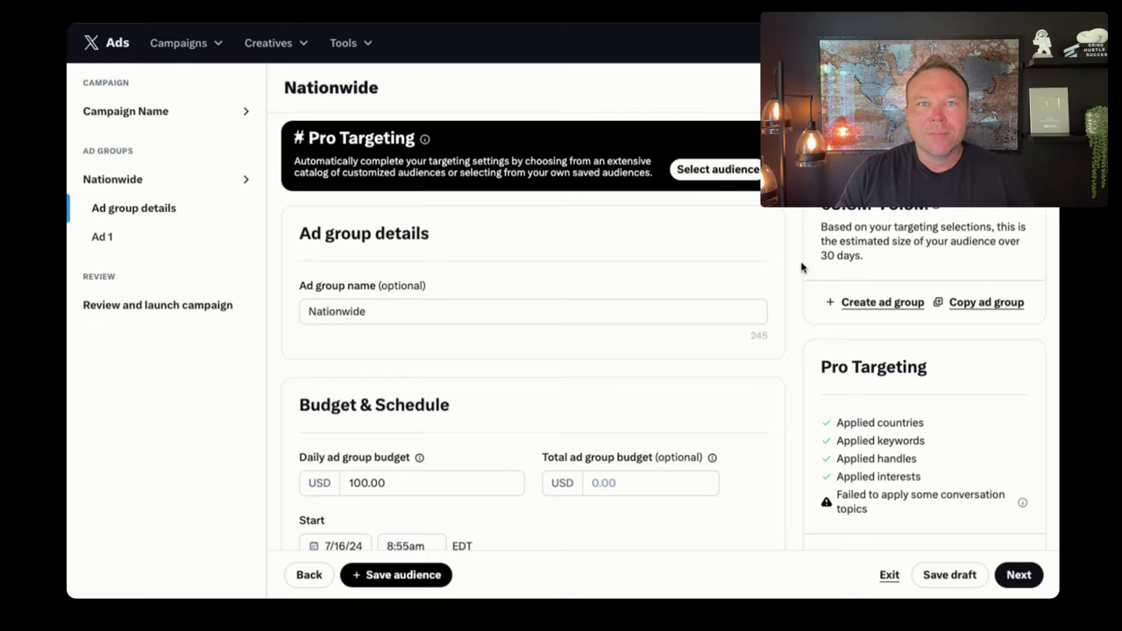
{"action": "scroll", "coordinate": [800, 268], "scroll_direction": "down", "scroll_amount": 3}
{"action": "scroll", "coordinate": [800, 267], "scroll_direction": "down", "scroll_amount": 1}
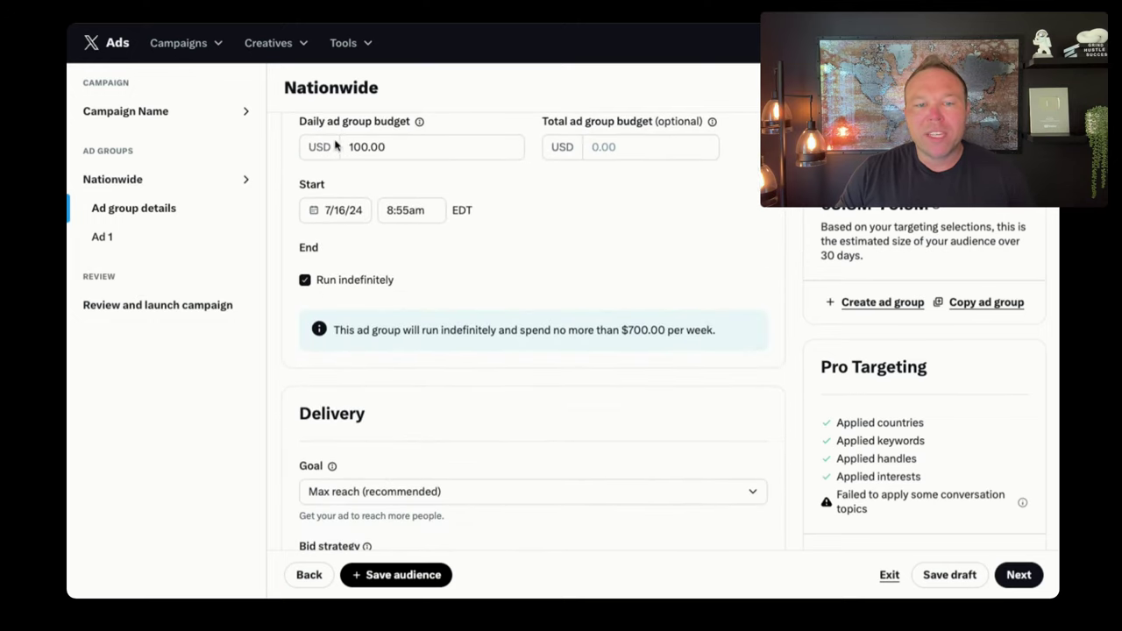
{"action": "scroll", "coordinate": [658, 193], "scroll_direction": "down", "scroll_amount": 1}
{"action": "scroll", "coordinate": [726, 204], "scroll_direction": "down", "scroll_amount": 4}
{"action": "scroll", "coordinate": [773, 213], "scroll_direction": "down", "scroll_amount": 3}
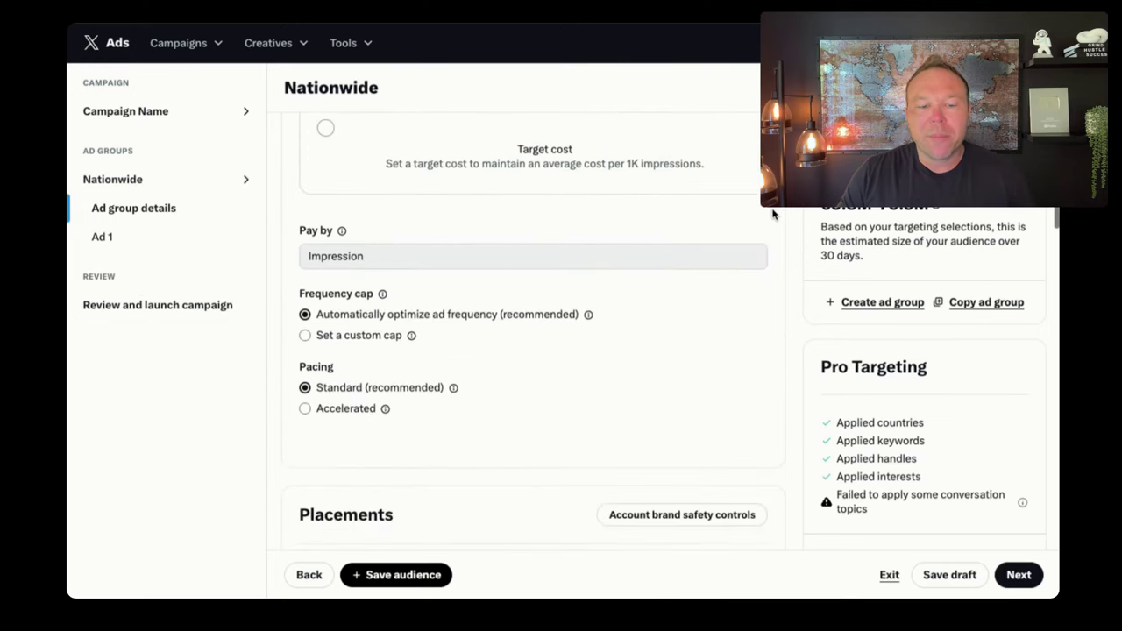
{"action": "scroll", "coordinate": [774, 213], "scroll_direction": "down", "scroll_amount": 1}
{"action": "scroll", "coordinate": [773, 213], "scroll_direction": "down", "scroll_amount": 3}
{"action": "scroll", "coordinate": [773, 217], "scroll_direction": "down", "scroll_amount": 3}
{"action": "scroll", "coordinate": [773, 218], "scroll_direction": "down", "scroll_amount": 1}
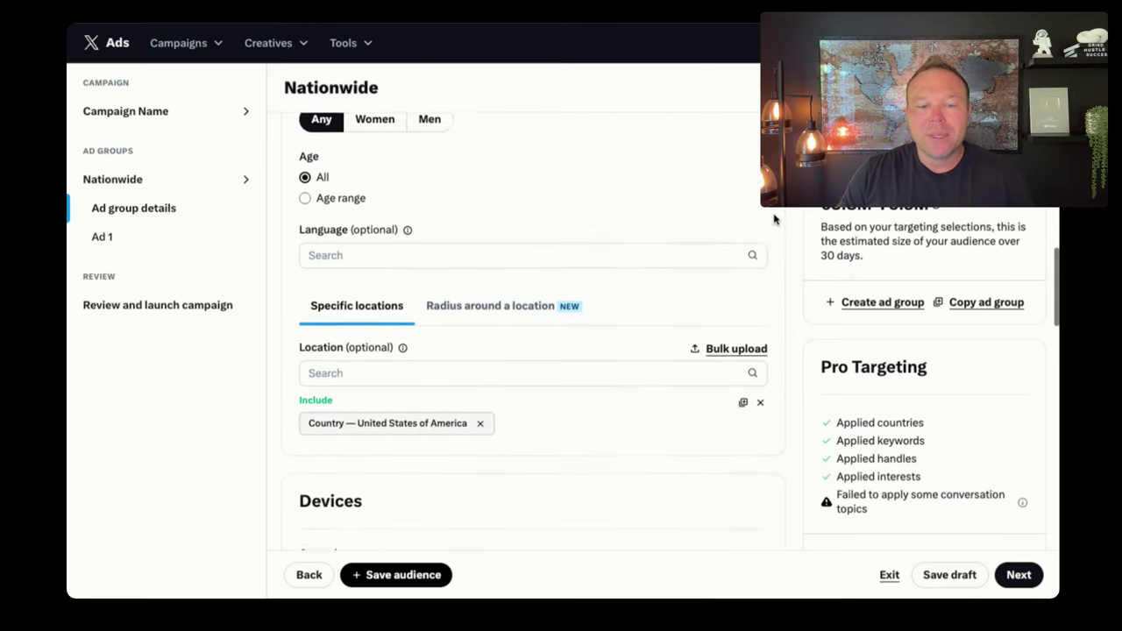
{"action": "scroll", "coordinate": [774, 218], "scroll_direction": "down", "scroll_amount": 1}
{"action": "scroll", "coordinate": [774, 219], "scroll_direction": "down", "scroll_amount": 1}
{"action": "scroll", "coordinate": [775, 221], "scroll_direction": "down", "scroll_amount": 1}
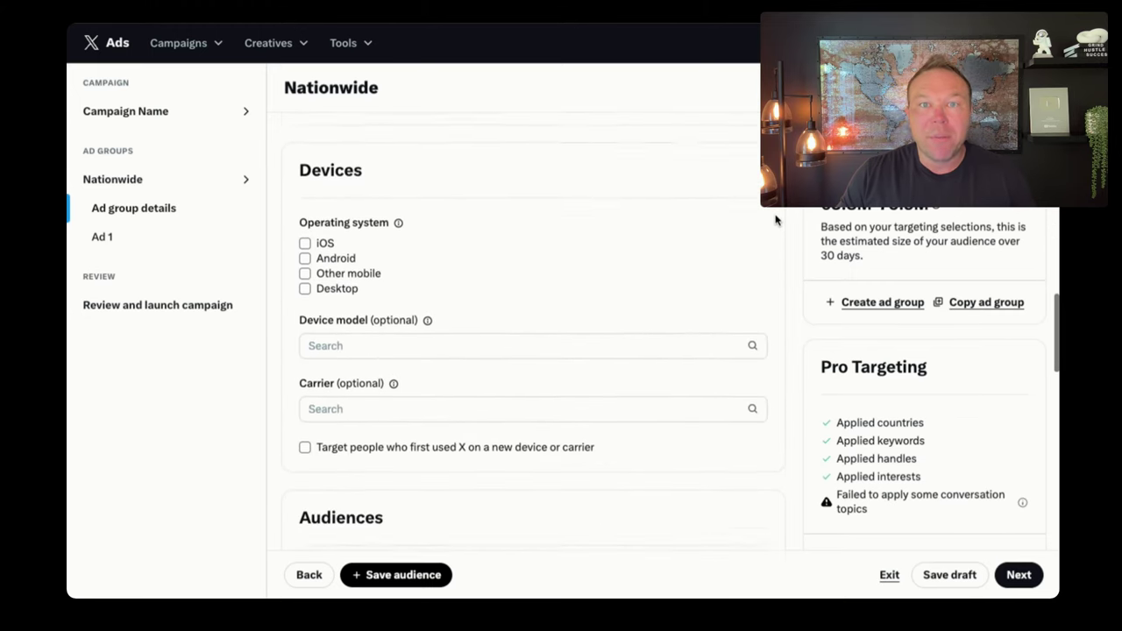
{"action": "scroll", "coordinate": [775, 221], "scroll_direction": "down", "scroll_amount": 1}
{"action": "scroll", "coordinate": [775, 220], "scroll_direction": "down", "scroll_amount": 1}
{"action": "scroll", "coordinate": [777, 222], "scroll_direction": "down", "scroll_amount": 1}
{"action": "scroll", "coordinate": [779, 224], "scroll_direction": "down", "scroll_amount": 3}
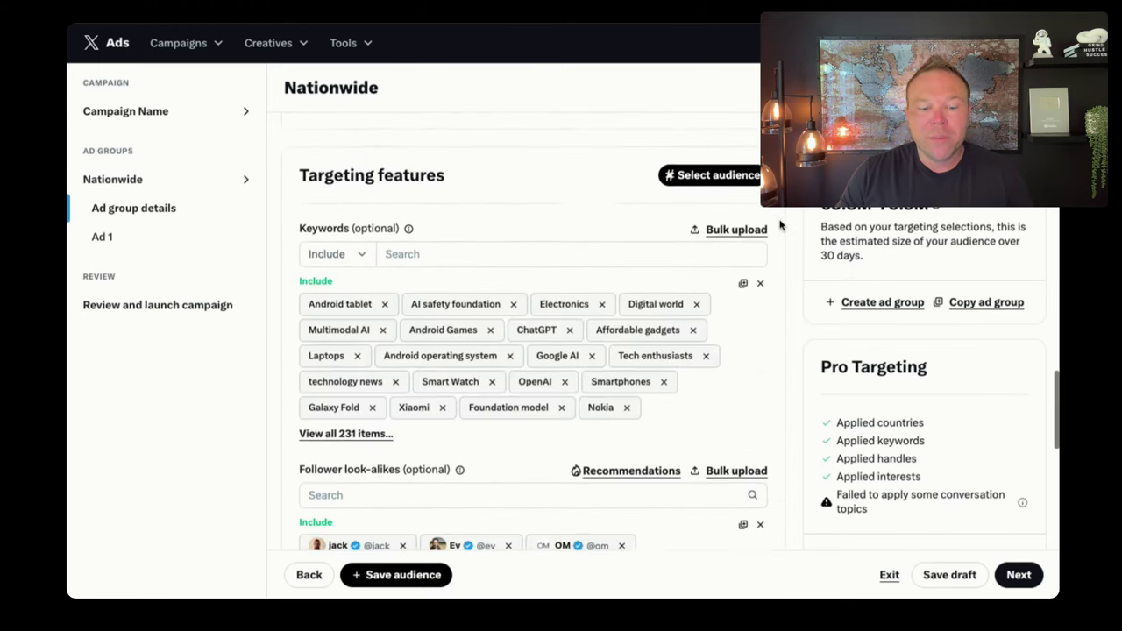
{"action": "scroll", "coordinate": [780, 225], "scroll_direction": "down", "scroll_amount": 2}
{"action": "scroll", "coordinate": [717, 231], "scroll_direction": "down", "scroll_amount": 1}
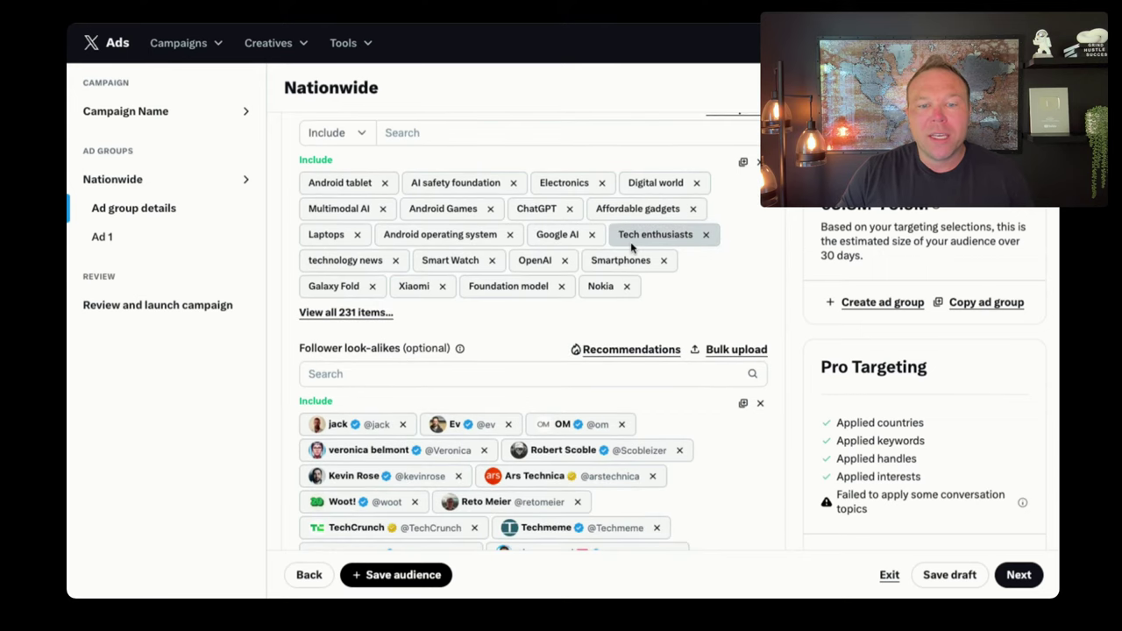
{"action": "scroll", "coordinate": [631, 250], "scroll_direction": "down", "scroll_amount": 5}
{"action": "scroll", "coordinate": [637, 331], "scroll_direction": "down", "scroll_amount": 2}
{"action": "scroll", "coordinate": [638, 331], "scroll_direction": "down", "scroll_amount": 5}
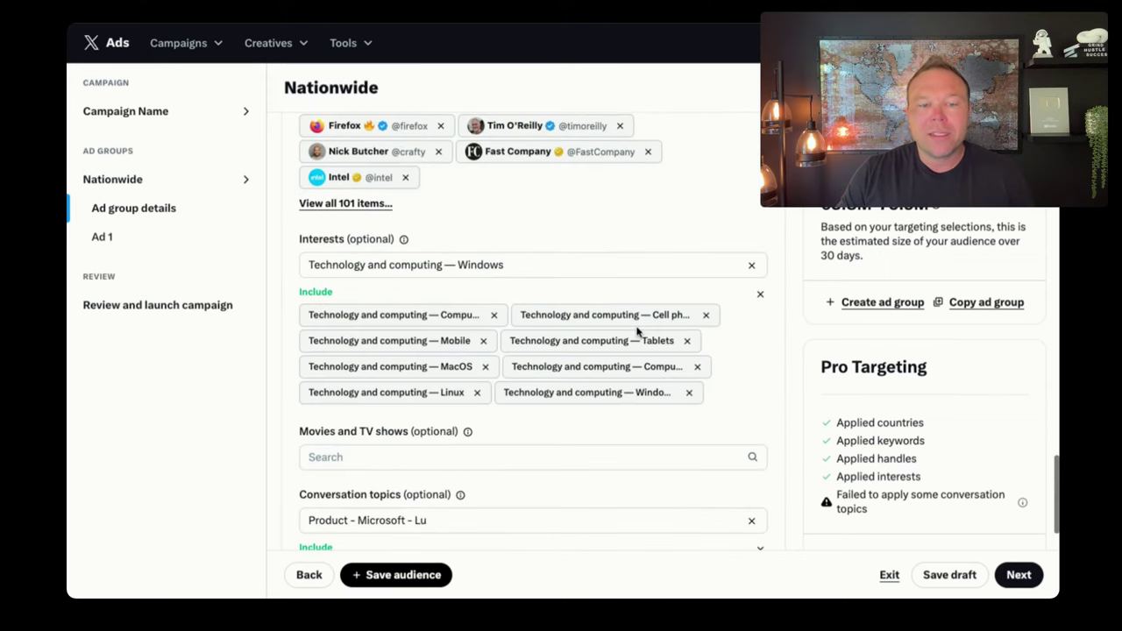
{"action": "scroll", "coordinate": [638, 331], "scroll_direction": "down", "scroll_amount": 1}
{"action": "scroll", "coordinate": [625, 331], "scroll_direction": "down", "scroll_amount": 1}
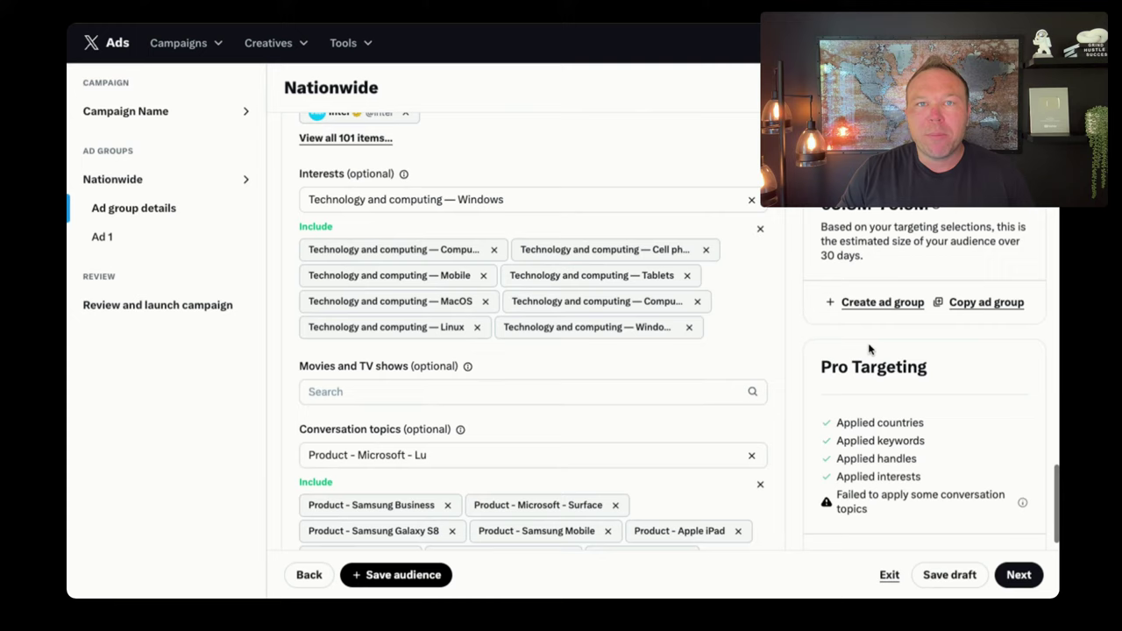
{"action": "scroll", "coordinate": [829, 349], "scroll_direction": "down", "scroll_amount": 1}
{"action": "scroll", "coordinate": [816, 349], "scroll_direction": "down", "scroll_amount": 4}
{"action": "scroll", "coordinate": [802, 349], "scroll_direction": "down", "scroll_amount": 2}
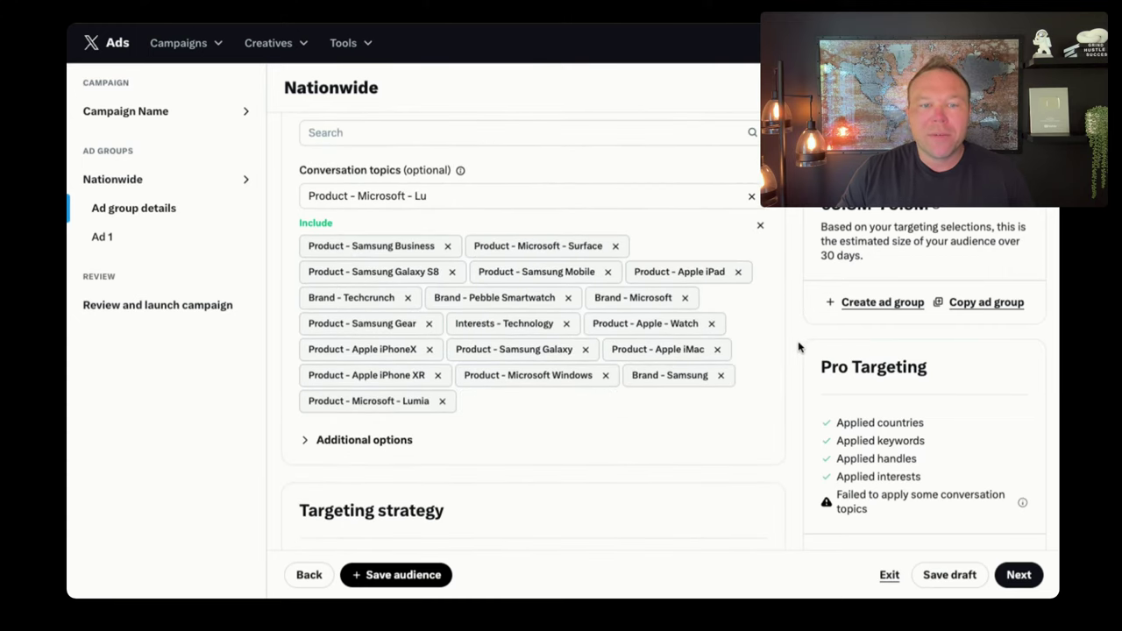
{"action": "scroll", "coordinate": [536, 301], "scroll_direction": "down", "scroll_amount": 4}
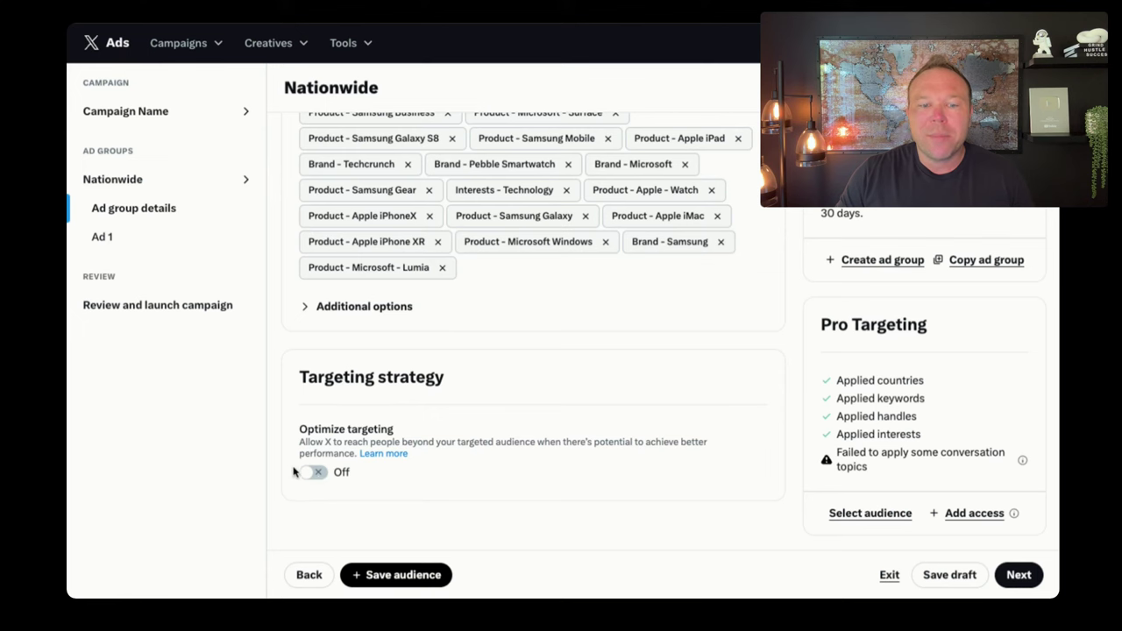
- Remove the Firefox and Nick Butcher handles from follower look-alikes
{"action": "scroll", "coordinate": [547, 332], "scroll_direction": "up", "scroll_amount": 6}
{"action": "scroll", "coordinate": [463, 254], "scroll_direction": "up", "scroll_amount": 5}
{"action": "scroll", "coordinate": [463, 254], "scroll_direction": "up", "scroll_amount": 5}
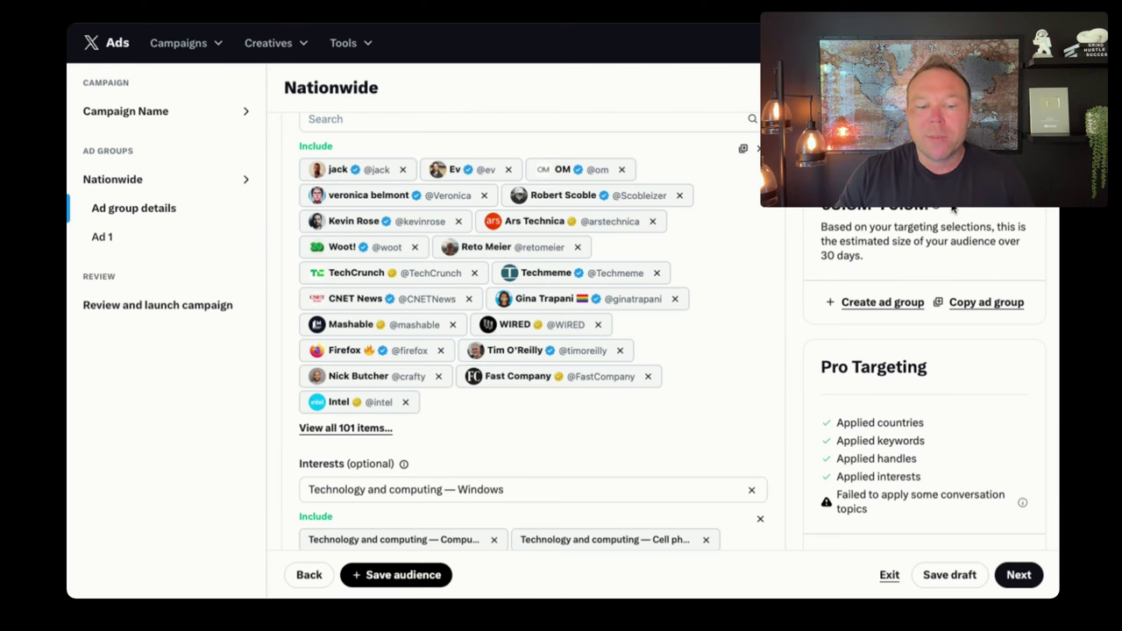
{"action": "scroll", "coordinate": [421, 233], "scroll_direction": "down", "scroll_amount": 4}
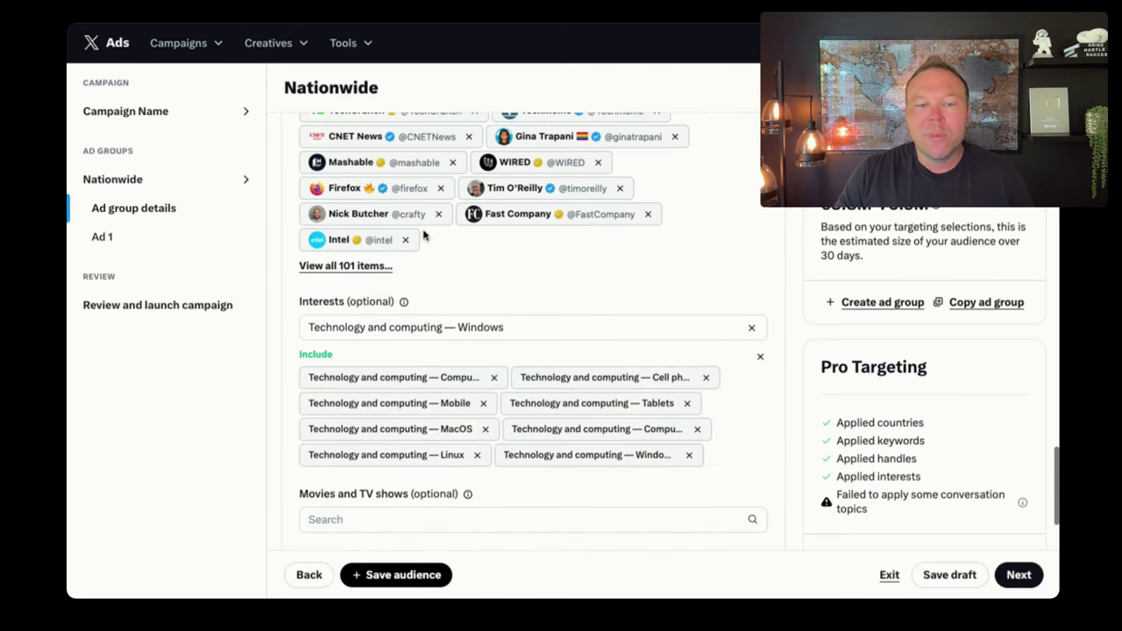
{"action": "scroll", "coordinate": [454, 270], "scroll_direction": "up", "scroll_amount": 1}
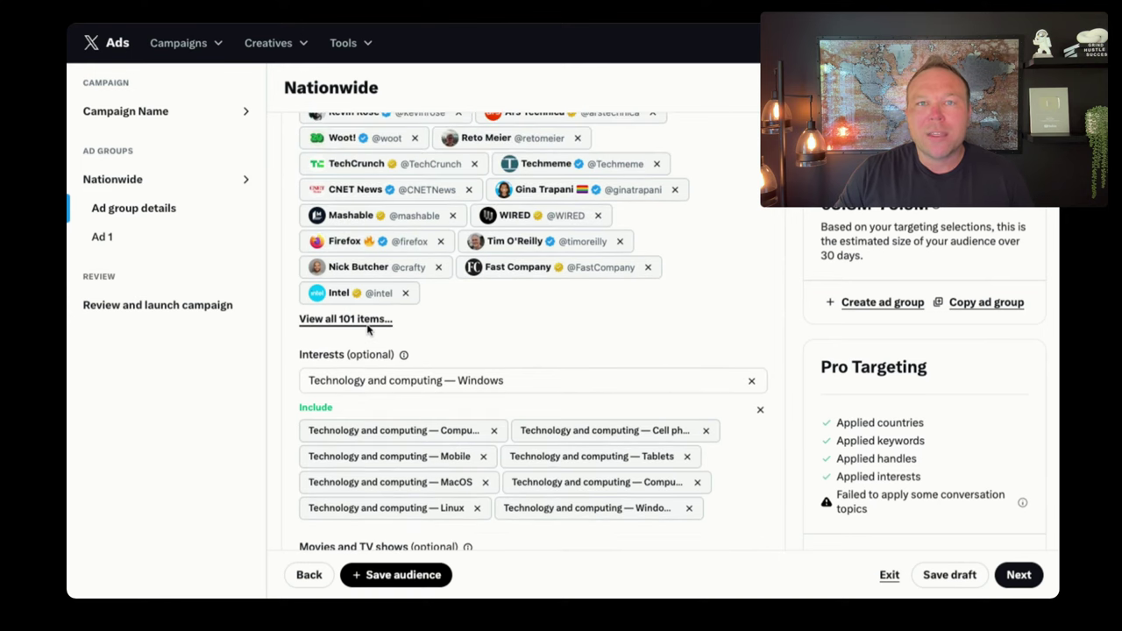
{"action": "left_click", "coordinate": [440, 241]}
{"action": "left_click", "coordinate": [618, 241]}
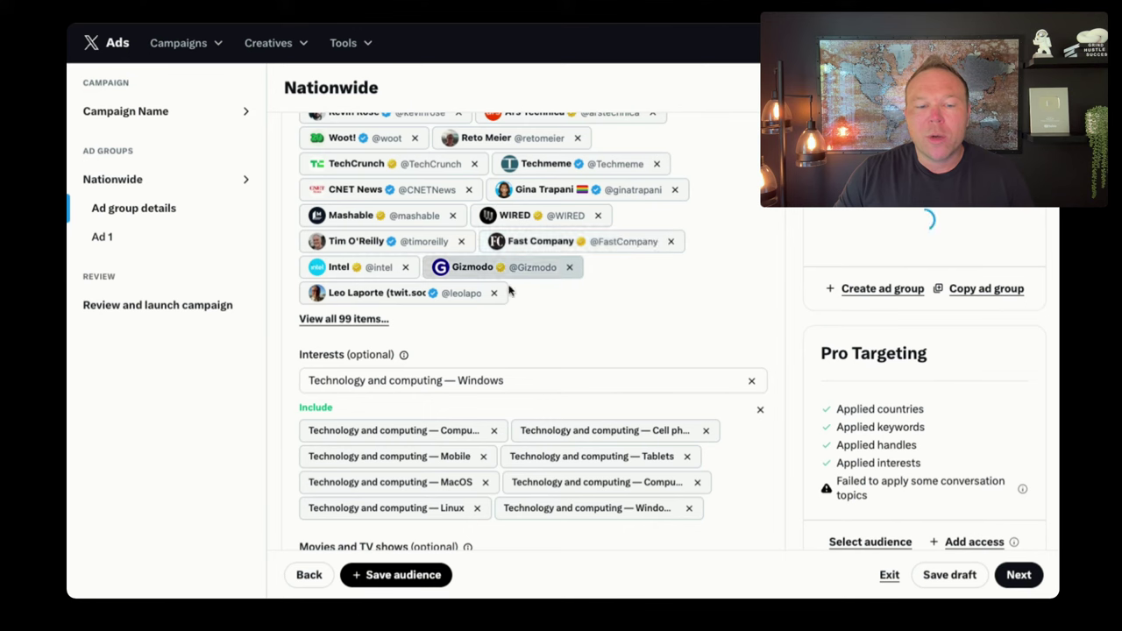
- Scroll back up through the Nationwide ad group's targeting settings
{"action": "scroll", "coordinate": [701, 323], "scroll_direction": "up", "scroll_amount": 1}
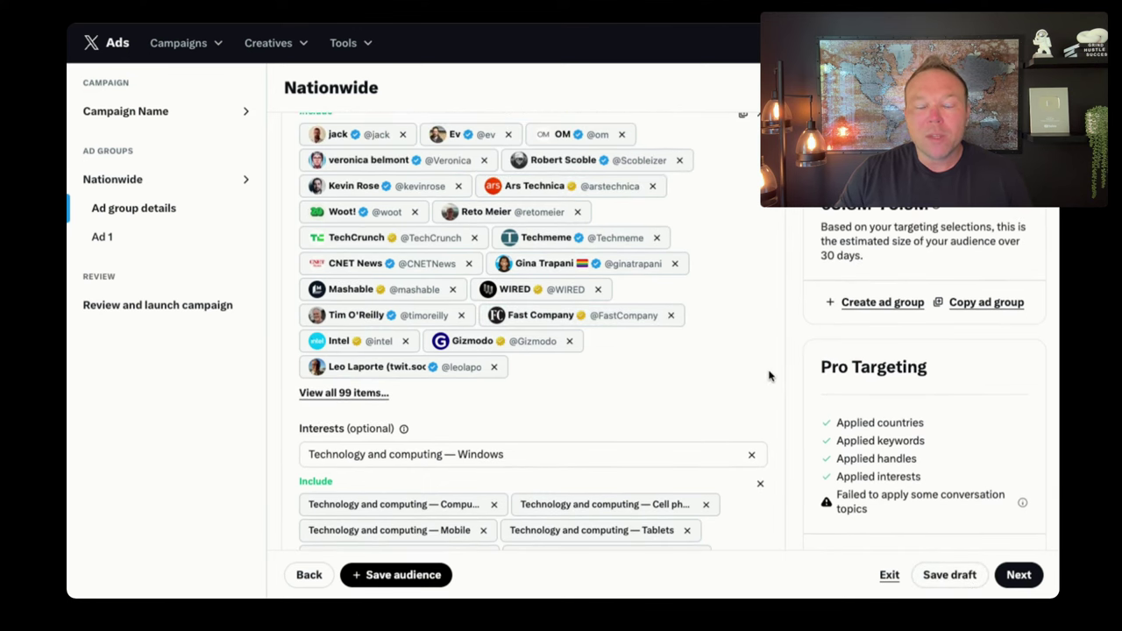
{"action": "scroll", "coordinate": [769, 376], "scroll_direction": "up", "scroll_amount": 3}
{"action": "scroll", "coordinate": [769, 375], "scroll_direction": "up", "scroll_amount": 1}
{"action": "scroll", "coordinate": [769, 375], "scroll_direction": "up", "scroll_amount": 3}
{"action": "scroll", "coordinate": [765, 375], "scroll_direction": "down", "scroll_amount": 2}
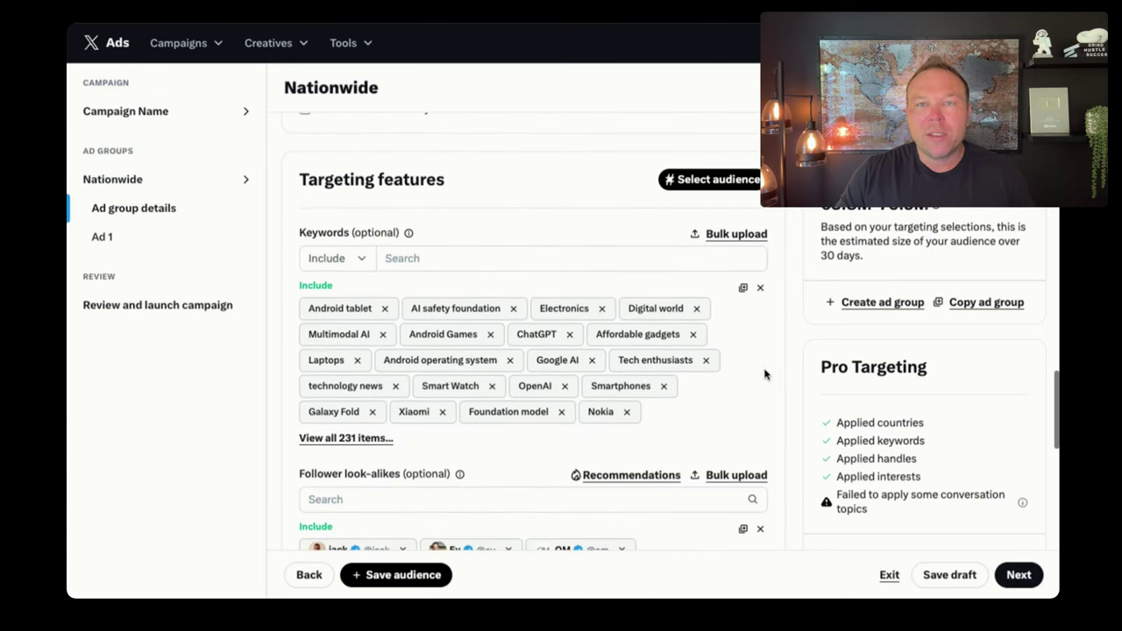
{"action": "scroll", "coordinate": [532, 393], "scroll_direction": "up", "scroll_amount": 4}
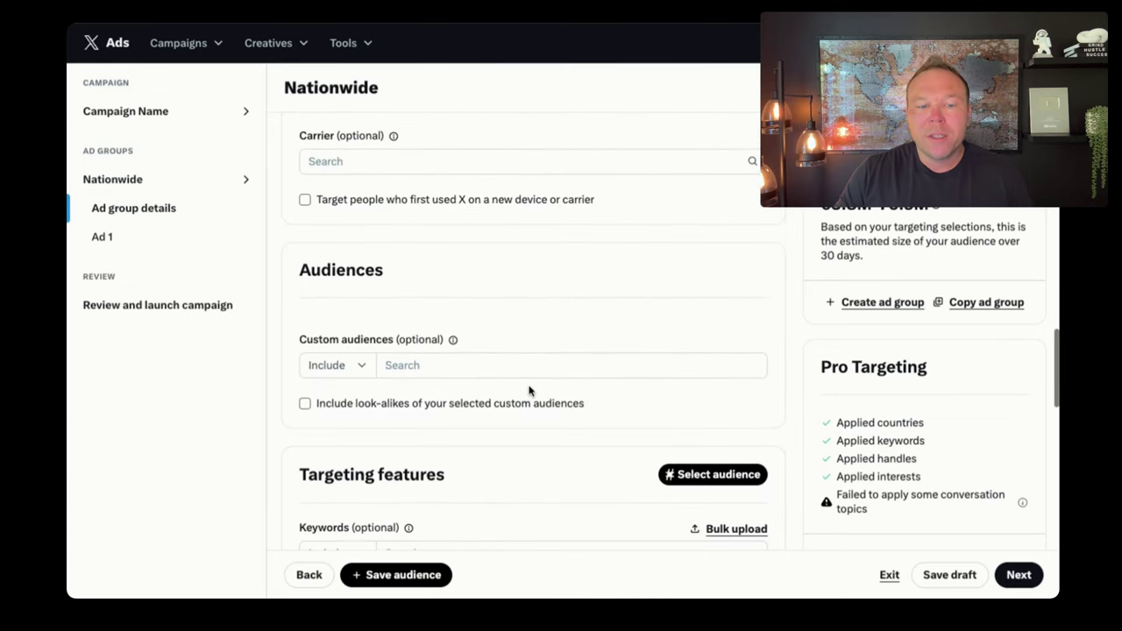
{"action": "scroll", "coordinate": [529, 390], "scroll_direction": "up", "scroll_amount": 1}
{"action": "scroll", "coordinate": [529, 385], "scroll_direction": "up", "scroll_amount": 2}
{"action": "scroll", "coordinate": [529, 385], "scroll_direction": "up", "scroll_amount": 1}
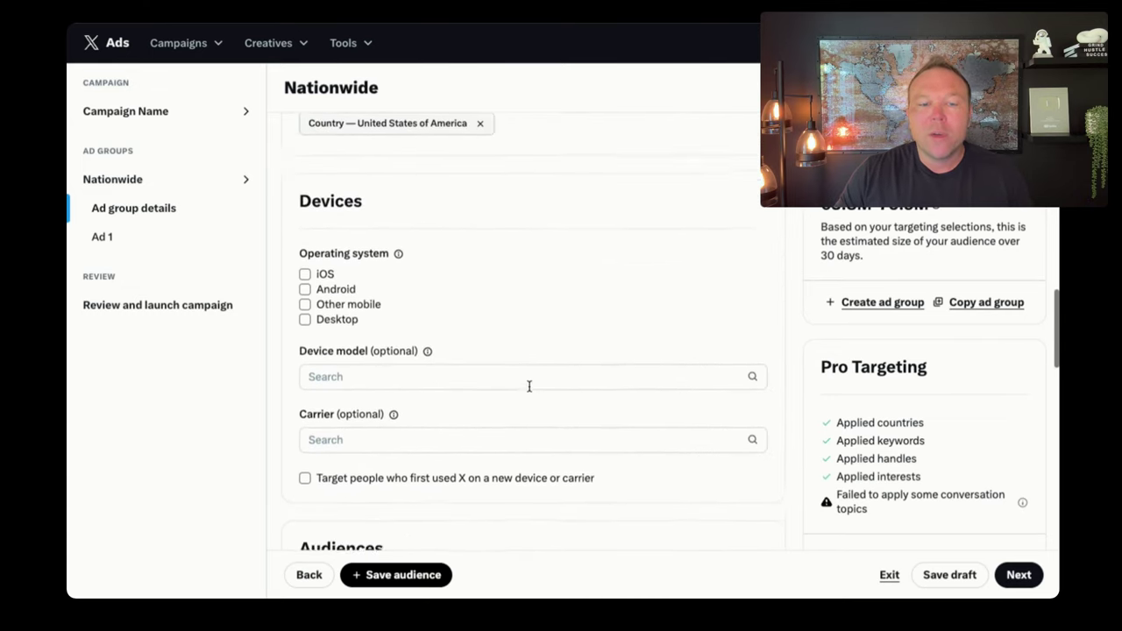
{"action": "scroll", "coordinate": [529, 386], "scroll_direction": "up", "scroll_amount": 5}
- Set Demographics age to the Age range option (13 and up), then review the targeting below
{"action": "left_click", "coordinate": [328, 319]}
{"action": "scroll", "coordinate": [345, 328], "scroll_direction": "down", "scroll_amount": 1}
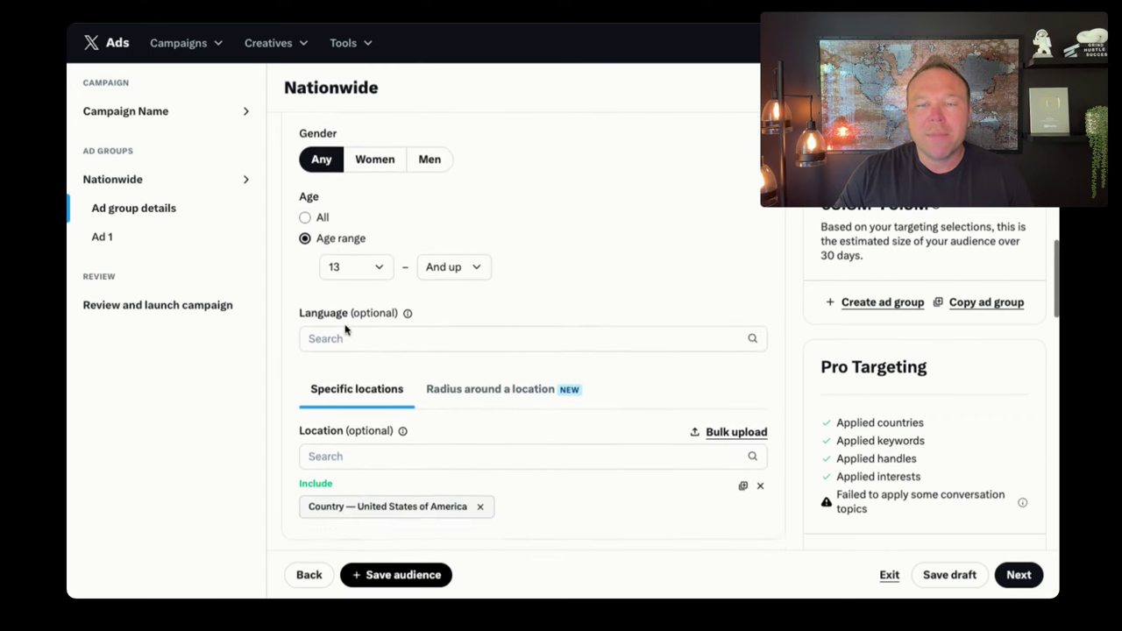
{"action": "scroll", "coordinate": [351, 320], "scroll_direction": "down", "scroll_amount": 1}
{"action": "scroll", "coordinate": [417, 281], "scroll_direction": "down", "scroll_amount": 1}
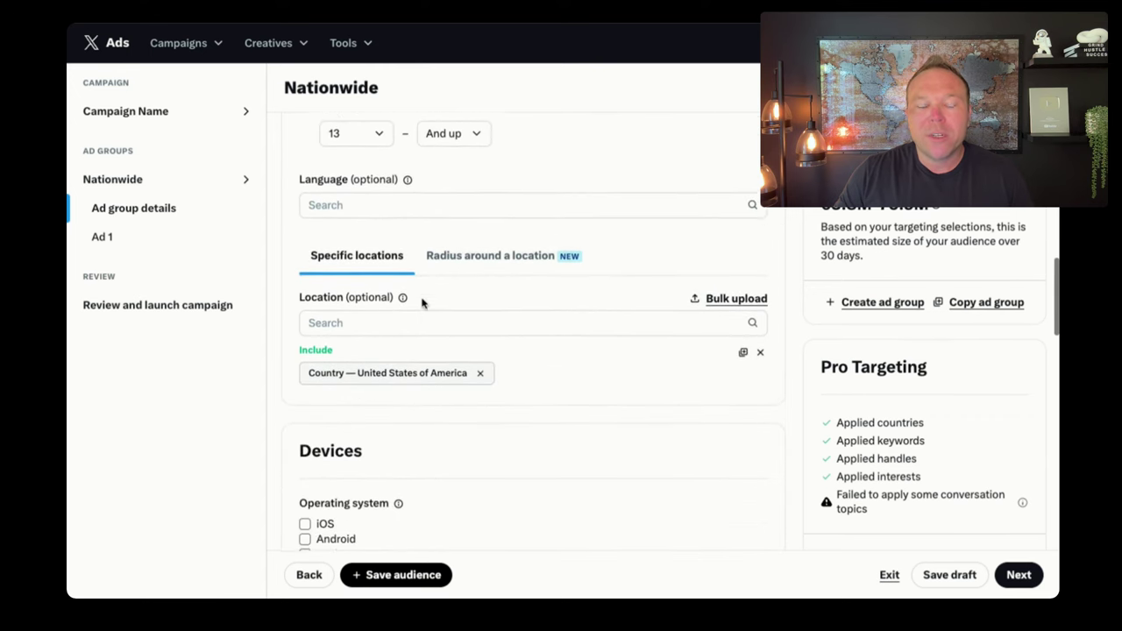
{"action": "scroll", "coordinate": [666, 326], "scroll_direction": "down", "scroll_amount": 2}
{"action": "scroll", "coordinate": [704, 335], "scroll_direction": "down", "scroll_amount": 4}
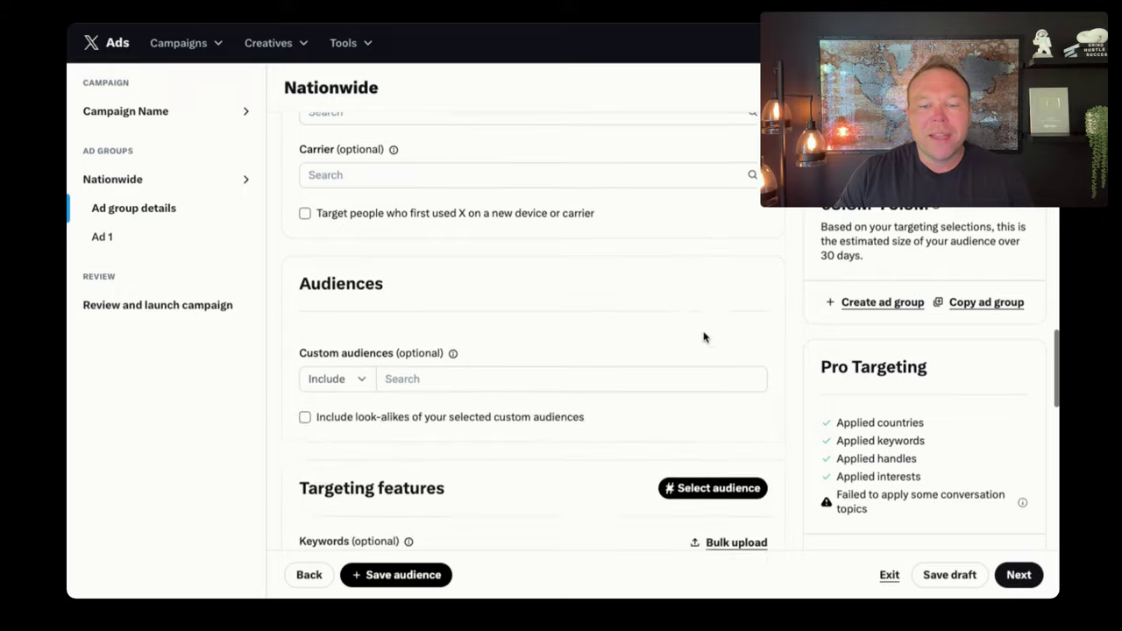
{"action": "scroll", "coordinate": [704, 335], "scroll_direction": "down", "scroll_amount": 5}
{"action": "scroll", "coordinate": [702, 338], "scroll_direction": "down", "scroll_amount": 4}
{"action": "scroll", "coordinate": [707, 337], "scroll_direction": "down", "scroll_amount": 1}
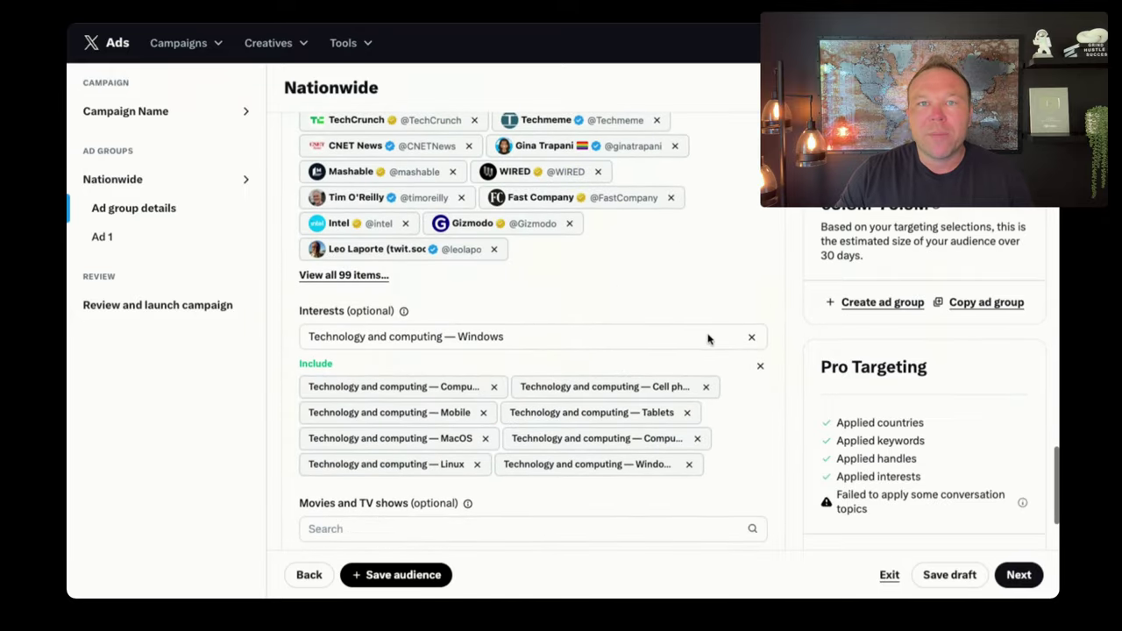